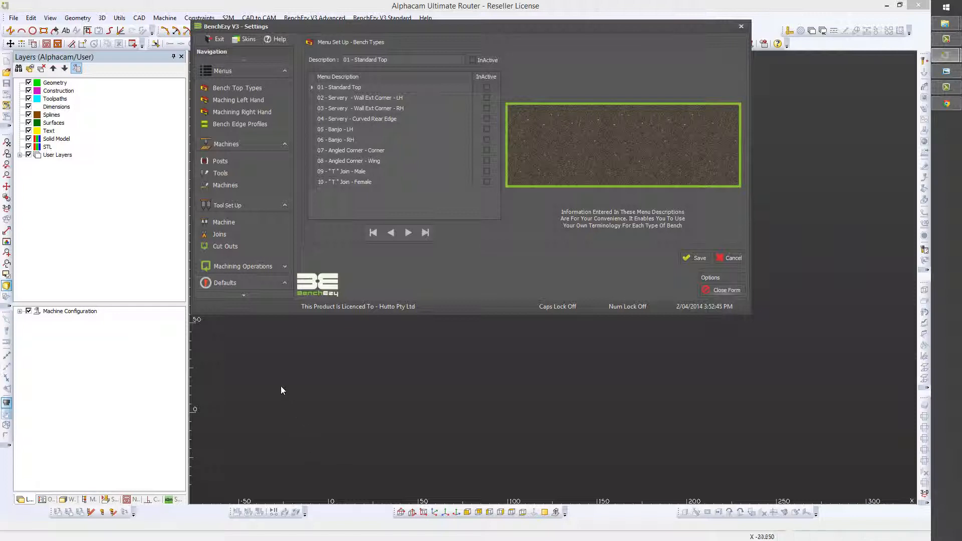
Expand the Defaults group to list Joins, User, Material Allowances and Company
{"action": "left_click", "coordinate": [286, 283]}
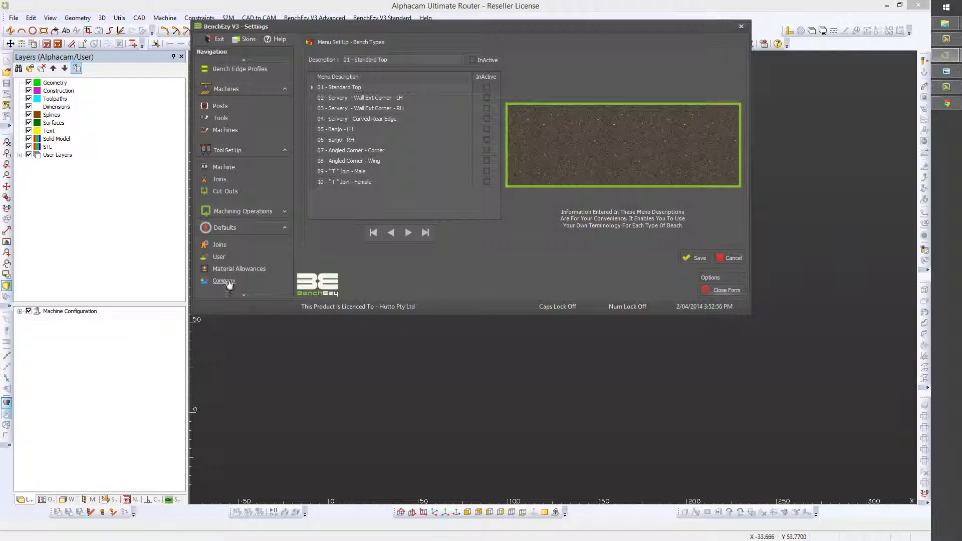
Show the Joins defaults page alongside the BenchEzy V3 Help Diagrams window
{"action": "left_click", "coordinate": [218, 246]}
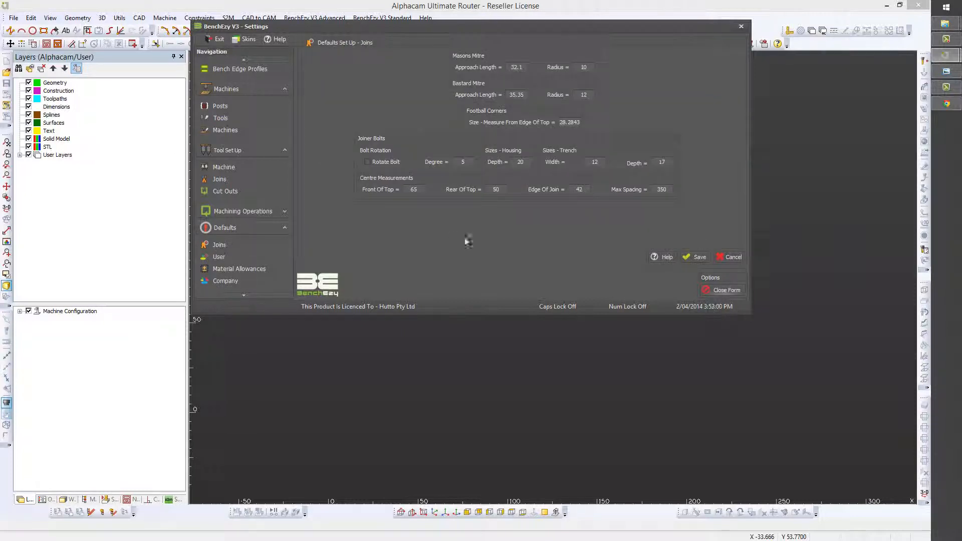
{"action": "left_click", "coordinate": [664, 257]}
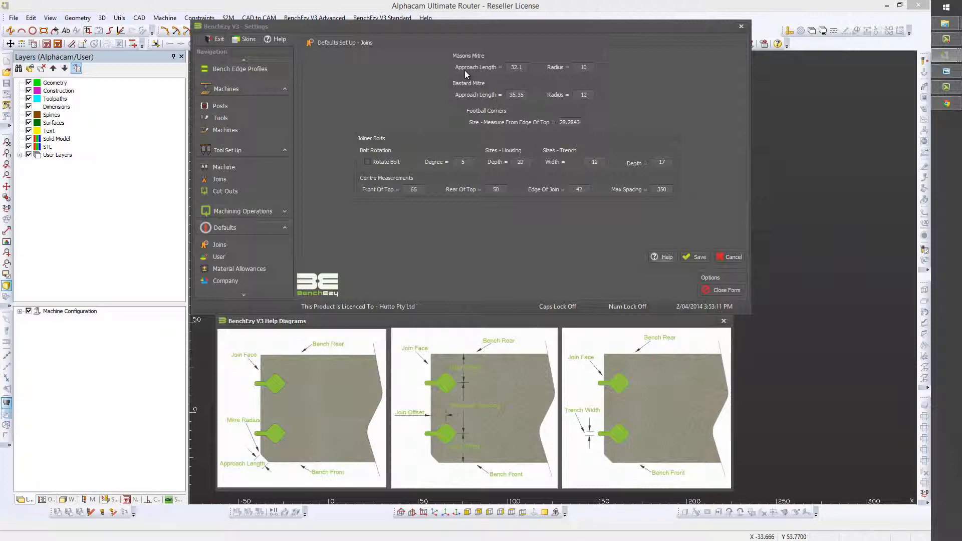
{"action": "left_click", "coordinate": [515, 67]}
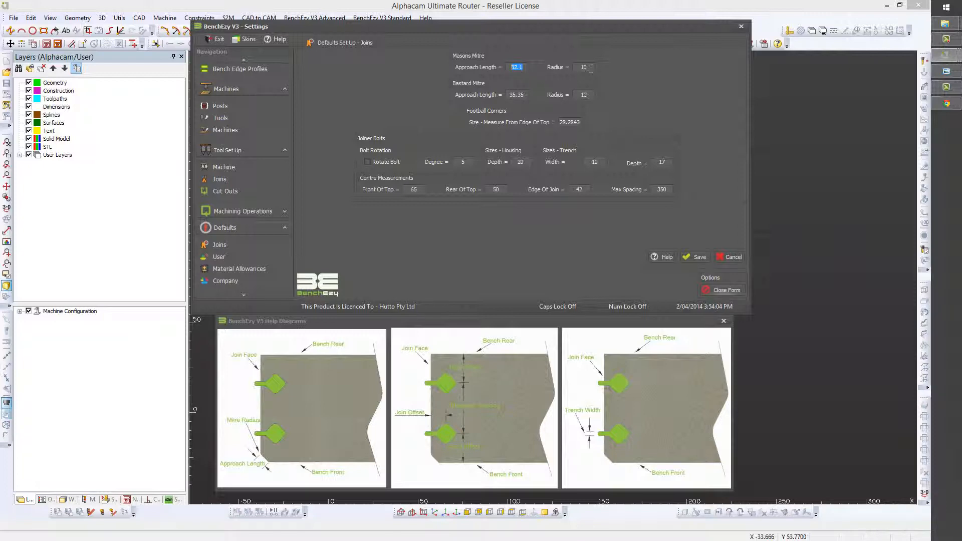
Step through the Masons Mitre and Bastard Mitre radius values and select the Football Corners size
{"action": "key", "text": "Tab"}
{"action": "key", "text": "Tab"}
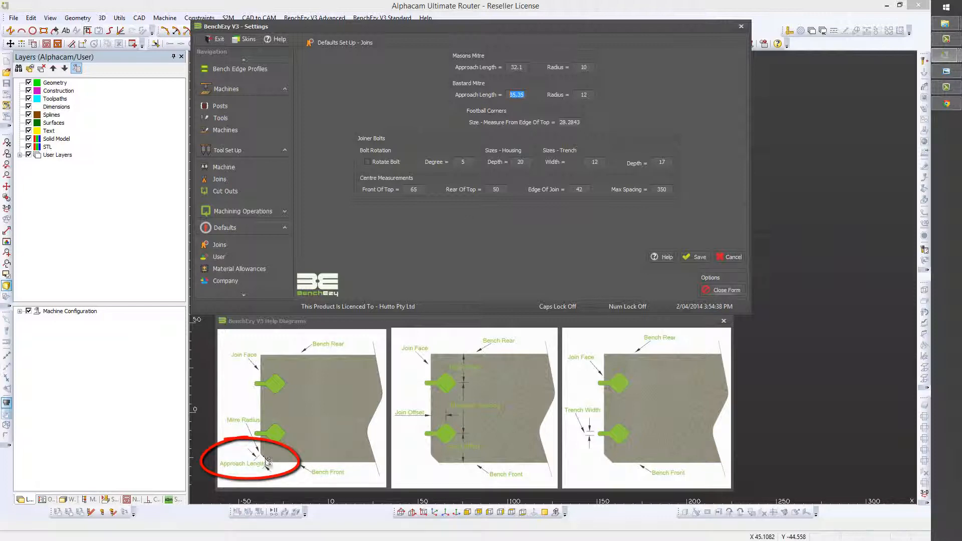
{"action": "key", "text": "Tab"}
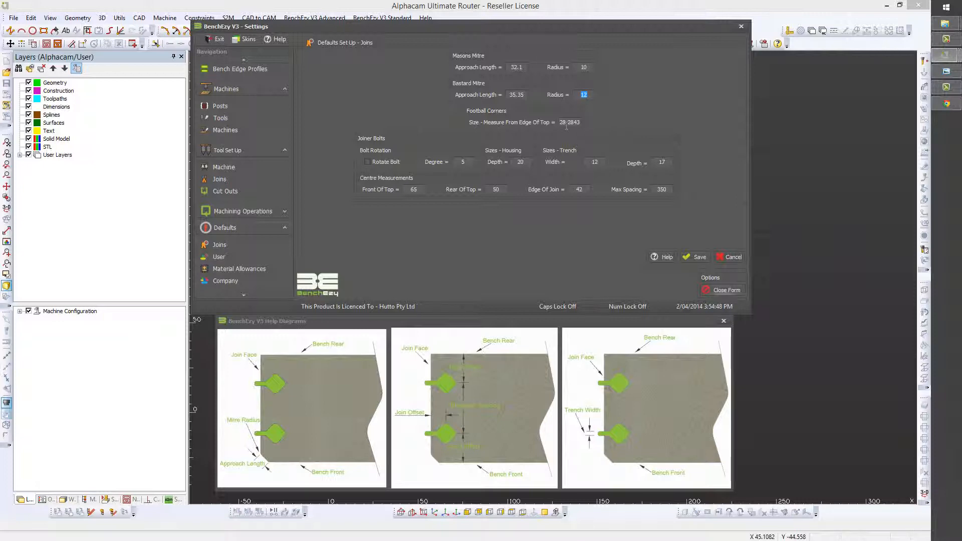
{"action": "left_click_drag", "start_coordinate": [560, 122], "coordinate": [588, 124]}
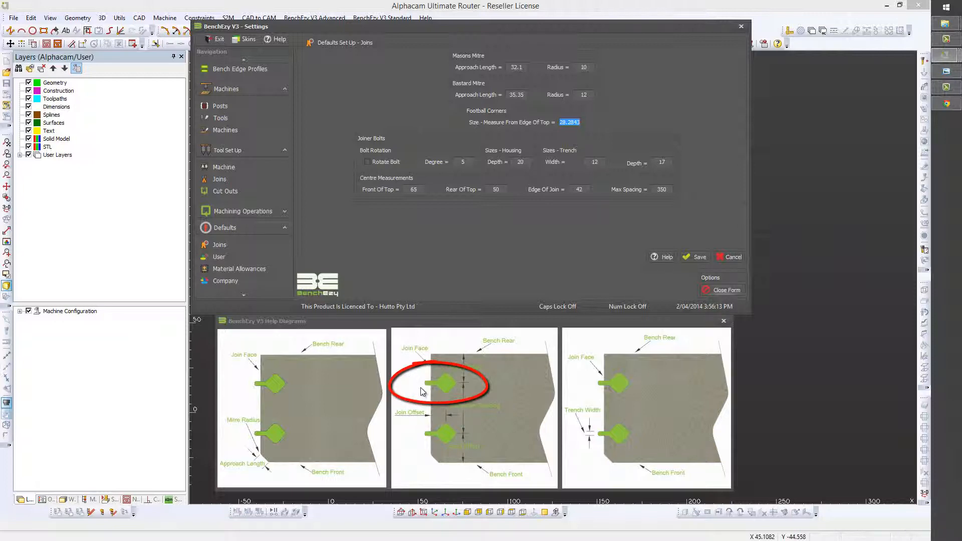
{"action": "left_click", "coordinate": [367, 162]}
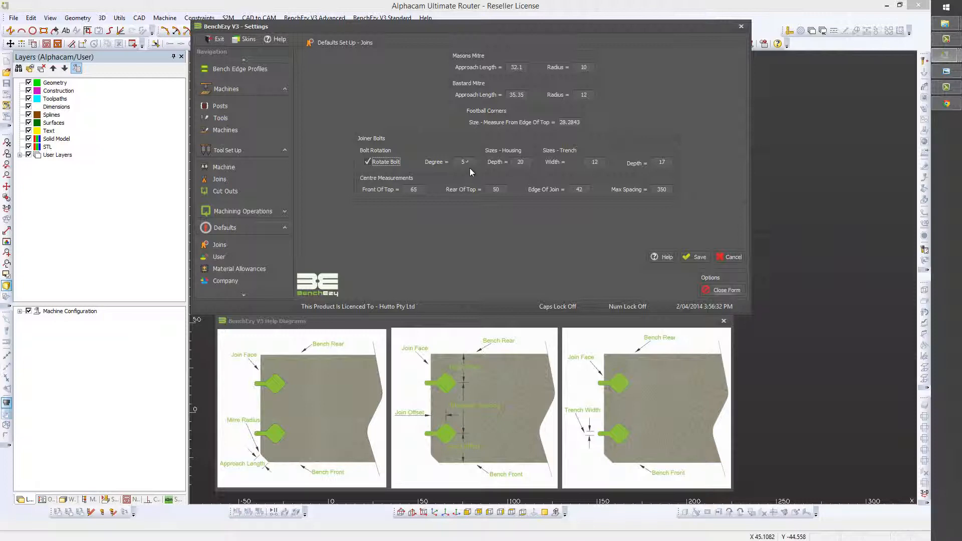
{"action": "key", "text": "Tab"}
{"action": "left_click", "coordinate": [368, 161]}
{"action": "key", "text": "Tab"}
{"action": "key", "text": "Tab"}
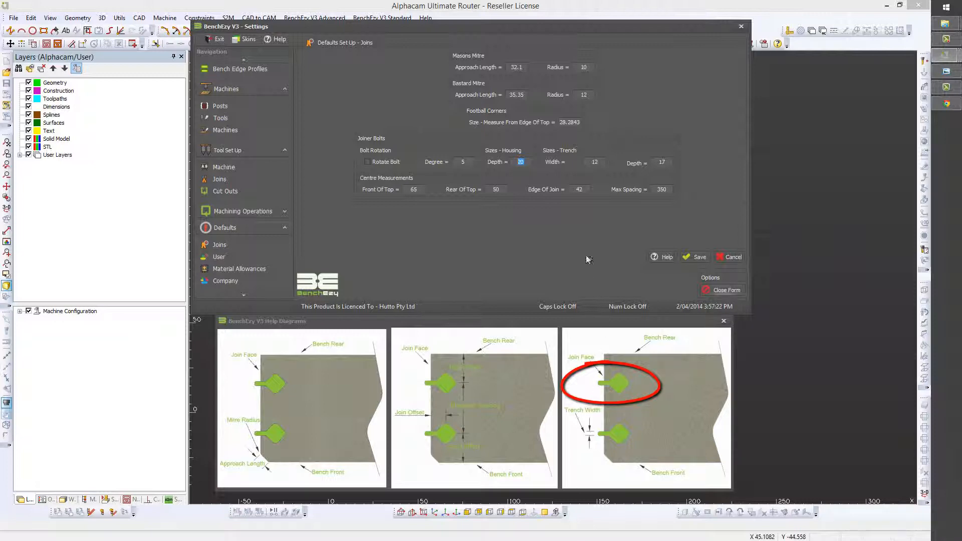
Select the trench Width and Depth values, then the joiner bolt Front Of Top value
{"action": "left_click", "coordinate": [597, 162]}
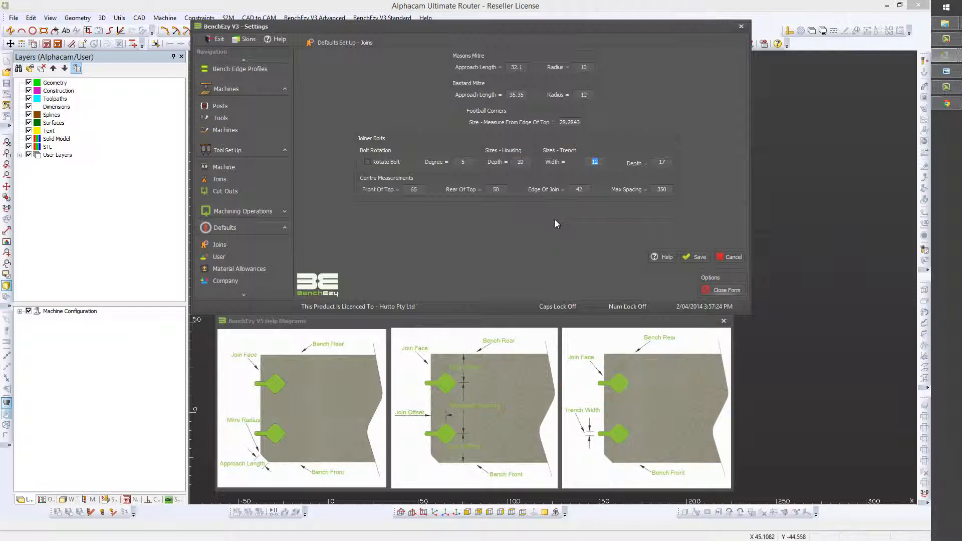
{"action": "left_click", "coordinate": [670, 160]}
{"action": "left_click", "coordinate": [411, 191]}
Enter 65 for Front Of Top, pass Rear Of Top, Edge Of Join and Max Spacing, then show User defaults
{"action": "type", "text": "65"}
{"action": "key", "text": "Tab"}
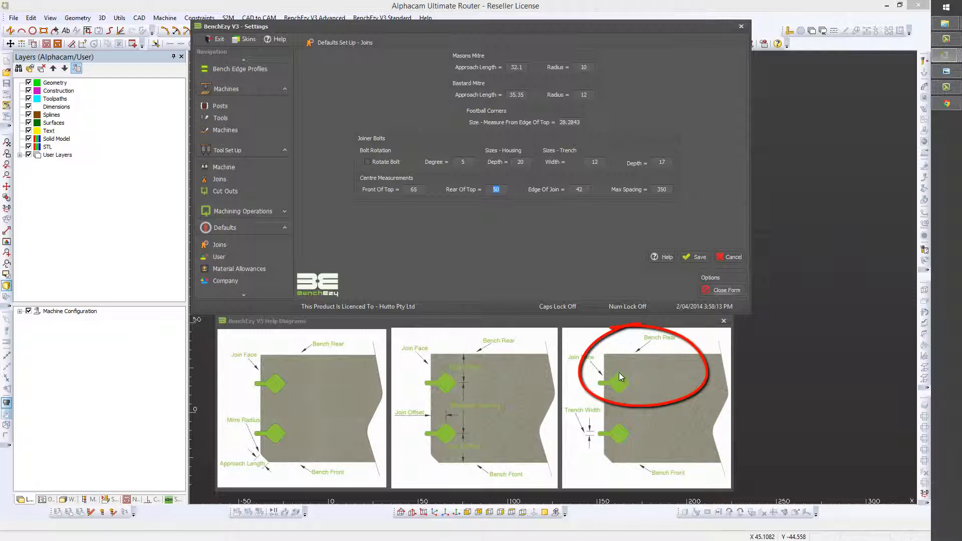
{"action": "key", "text": "Tab"}
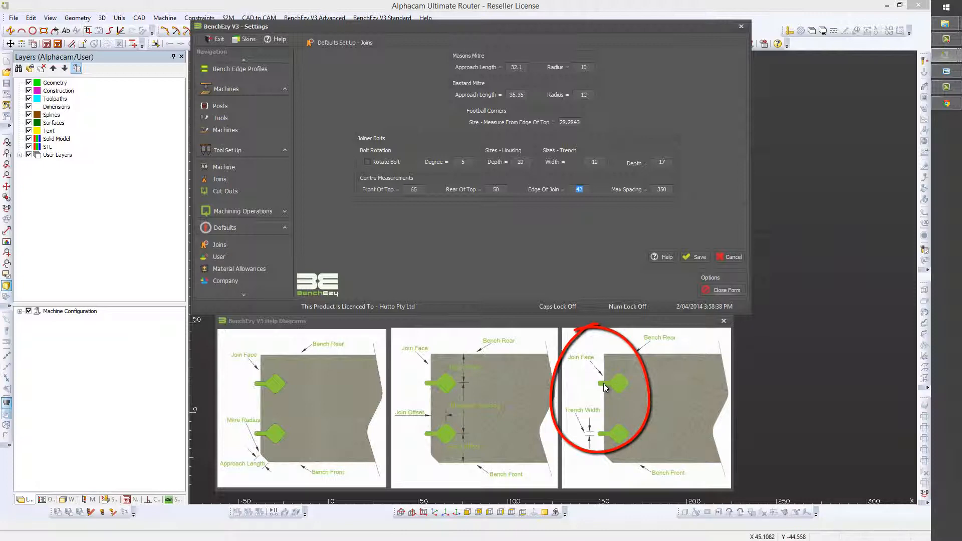
{"action": "key", "text": "Tab"}
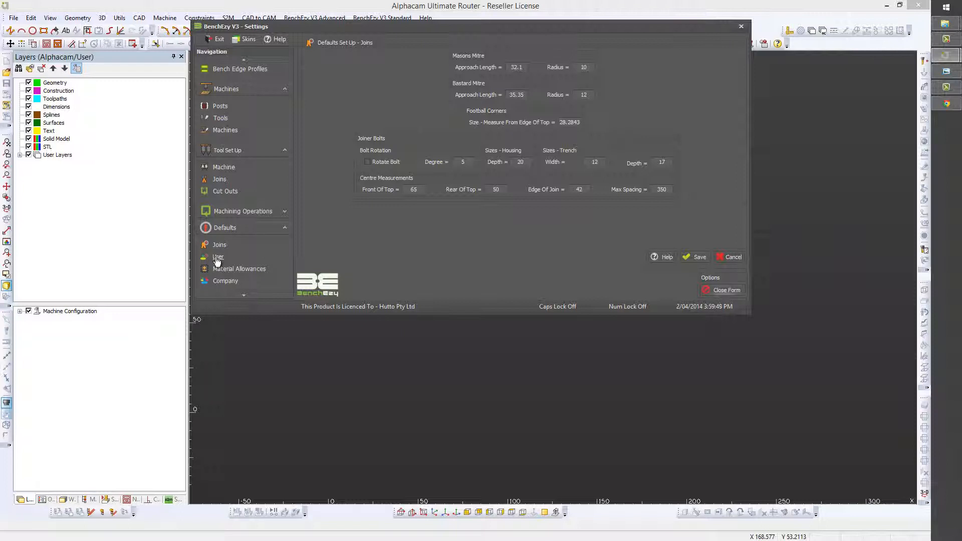
{"action": "left_click", "coordinate": [218, 258]}
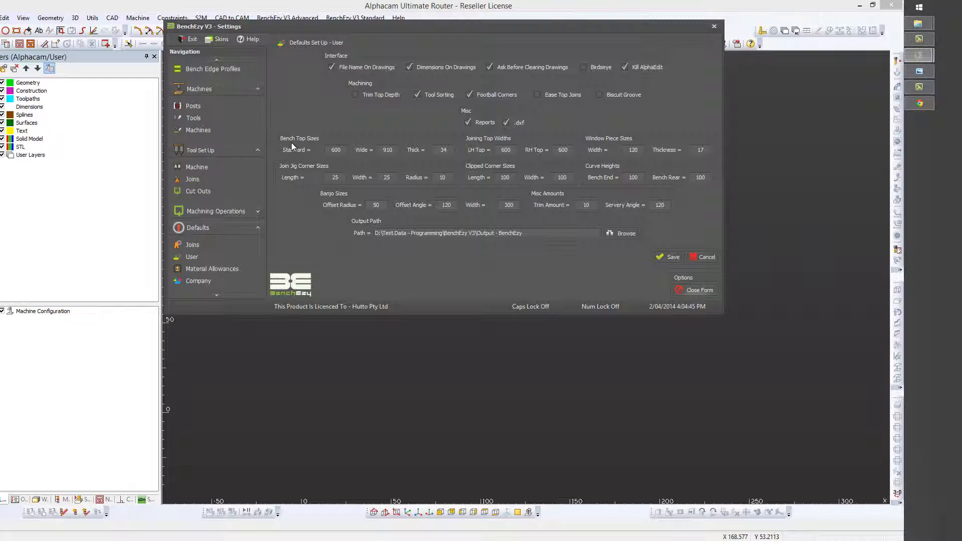
{"action": "left_click", "coordinate": [335, 150]}
{"action": "left_click", "coordinate": [387, 151]}
{"action": "key", "text": "Tab"}
{"action": "key", "text": "Tab"}
{"action": "type", "text": "600"}
{"action": "key", "text": "Tab"}
{"action": "key", "text": "Tab"}
{"action": "key", "text": "Tab"}
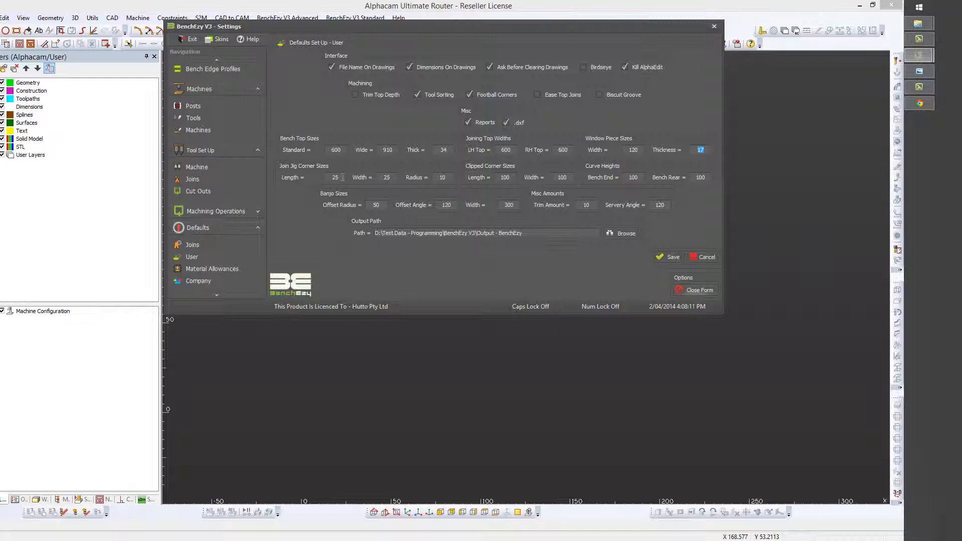
Select the Join Jig Corner Length value 25 for editing
{"action": "left_click", "coordinate": [343, 178]}
{"action": "double_click", "coordinate": [342, 177]}
{"action": "key", "text": "Tab"}
{"action": "key", "text": "Tab"}
Select the Clipped Corner Length and Width values, then go to the Material Allowances defaults
{"action": "left_click", "coordinate": [492, 178]}
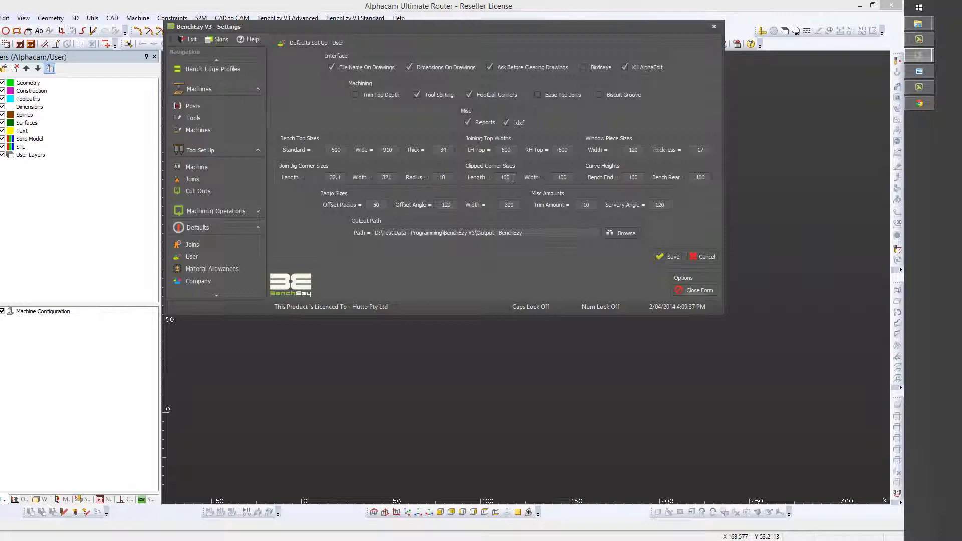
{"action": "left_click", "coordinate": [546, 180]}
{"action": "key", "text": "Tab"}
{"action": "key", "text": "Tab"}
{"action": "key", "text": "Tab"}
{"action": "key", "text": "Tab"}
{"action": "key", "text": "Tab"}
{"action": "key", "text": "Tab"}
{"action": "key", "text": "Tab"}
{"action": "left_click", "coordinate": [223, 269]}
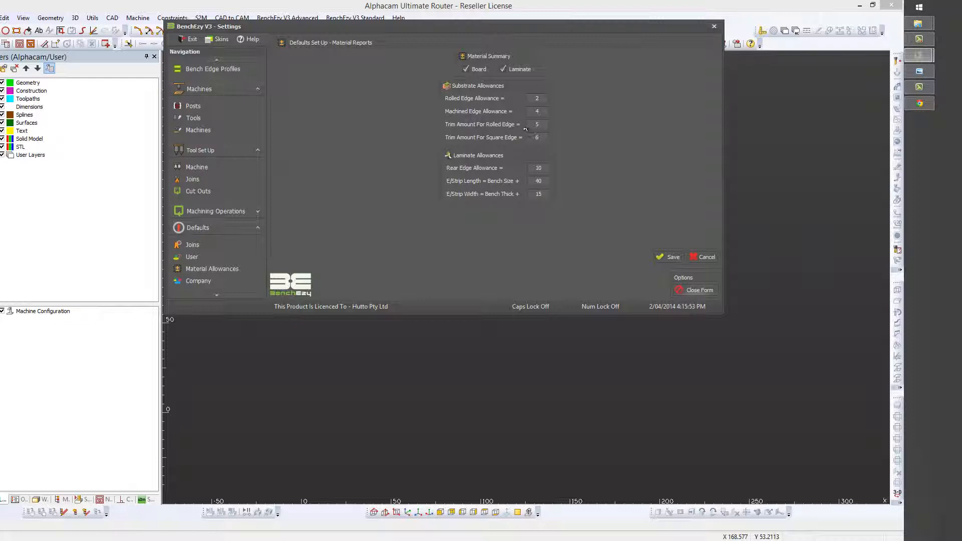
{"action": "left_click", "coordinate": [539, 112]}
{"action": "key", "text": "Tab"}
{"action": "key", "text": "Tab"}
{"action": "type", "text": "6"}
{"action": "key", "text": "Up"}
{"action": "key", "text": "Down"}
{"action": "key", "text": "Down"}
Move to the E/Strip Width value, then show the Company defaults and scroll the panel down
{"action": "left_click", "coordinate": [543, 195]}
{"action": "left_click", "coordinate": [203, 280]}
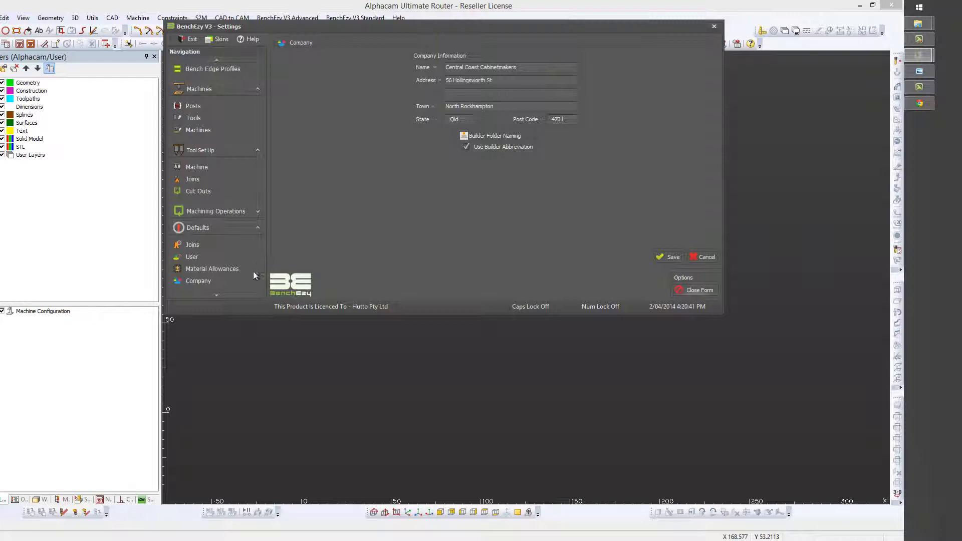
{"action": "left_click", "coordinate": [216, 296]}
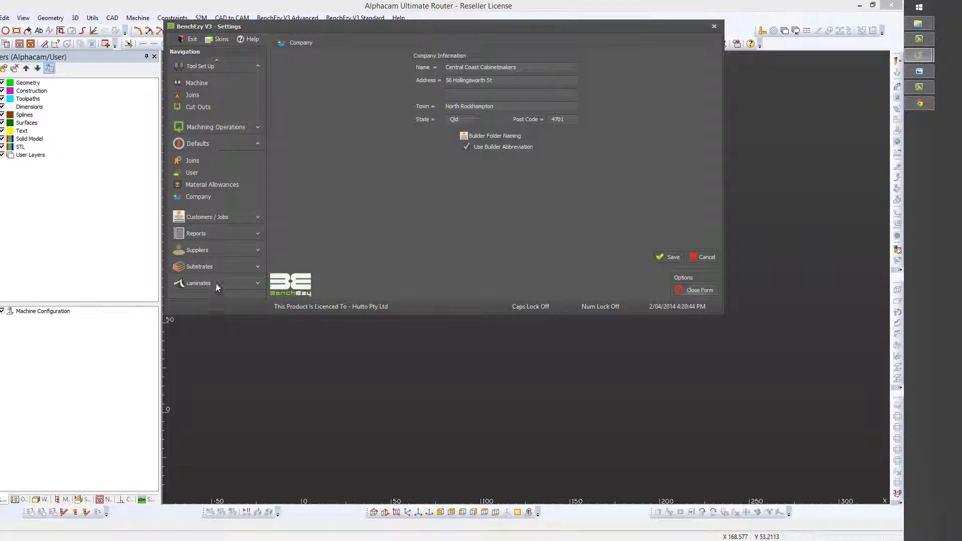
Expand Customers / Jobs in the Navigation panel and go to the Jobs page
{"action": "left_click", "coordinate": [260, 217]}
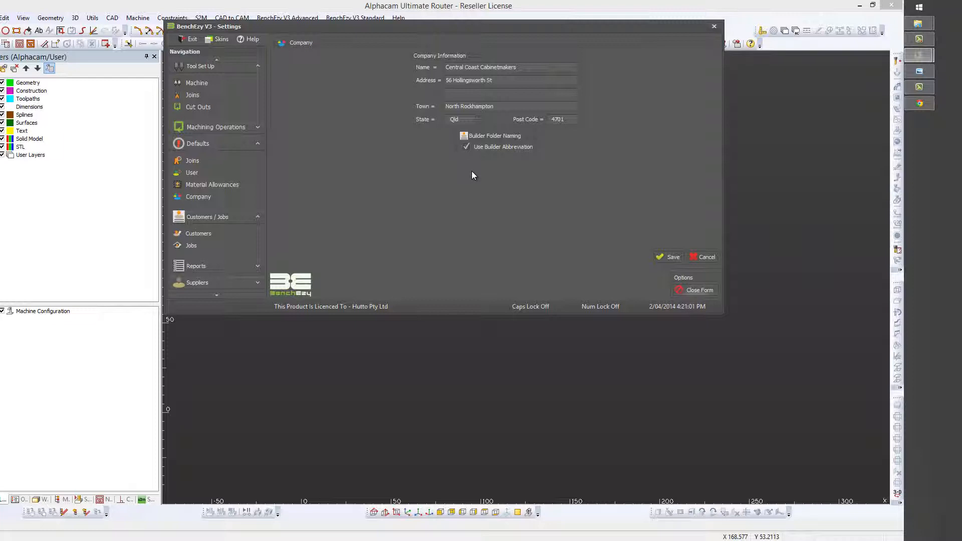
{"action": "left_click", "coordinate": [191, 245]}
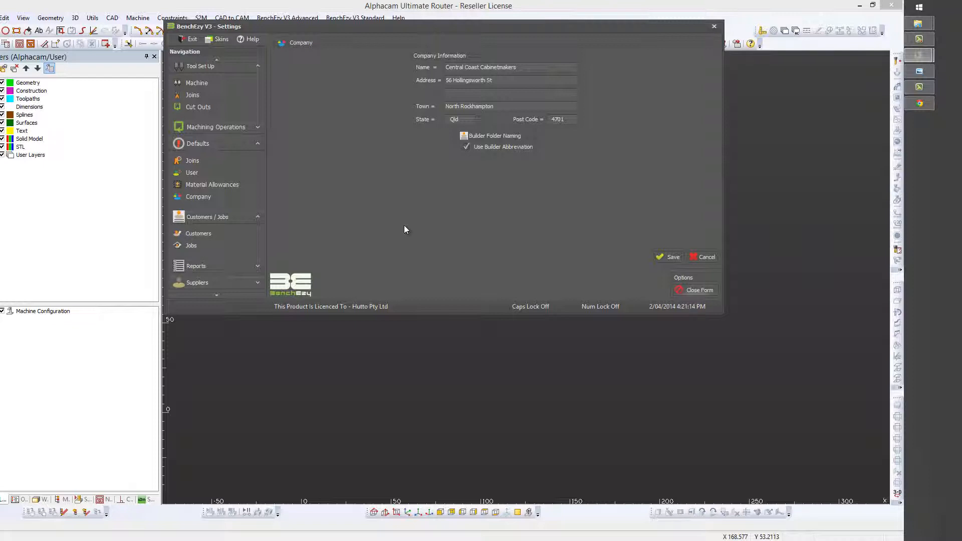